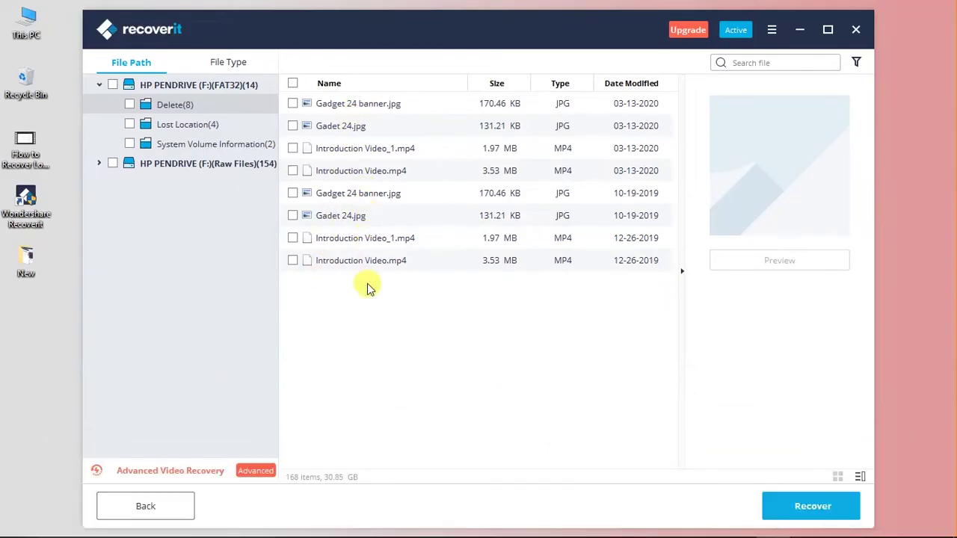
Preview the deleted image Gadget 24 banner.jpg dated 03-13-2020
left_click(342, 111)
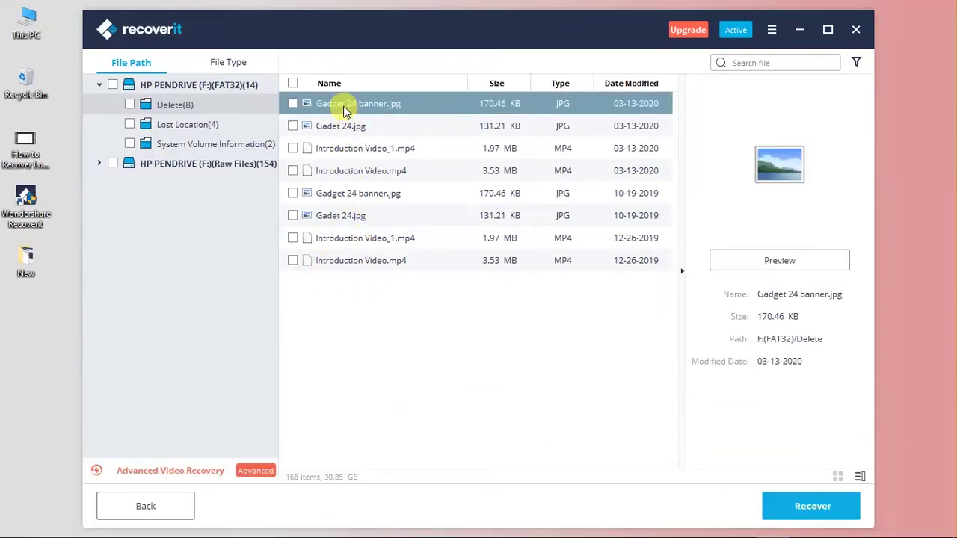
left_click(796, 261)
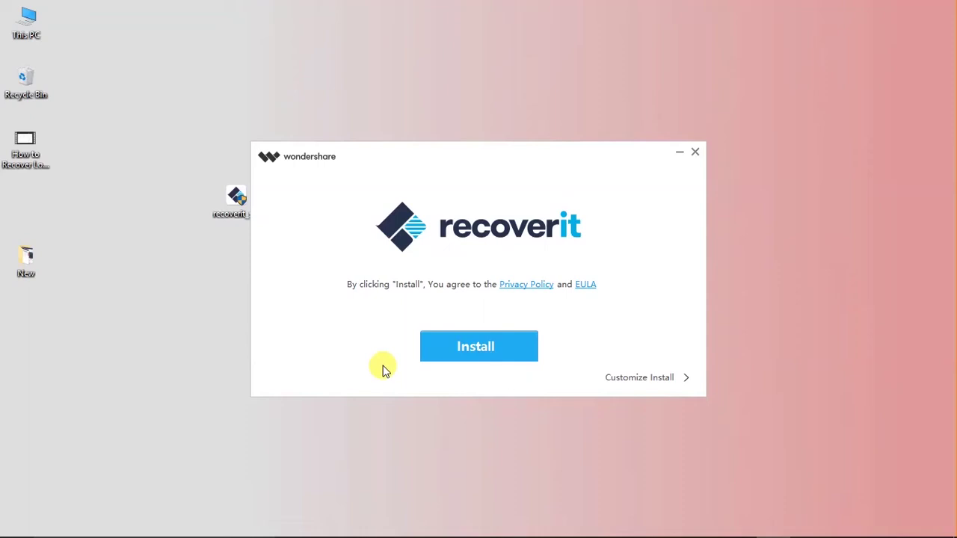
Start installing Recoverit with the default installation options
left_click(494, 355)
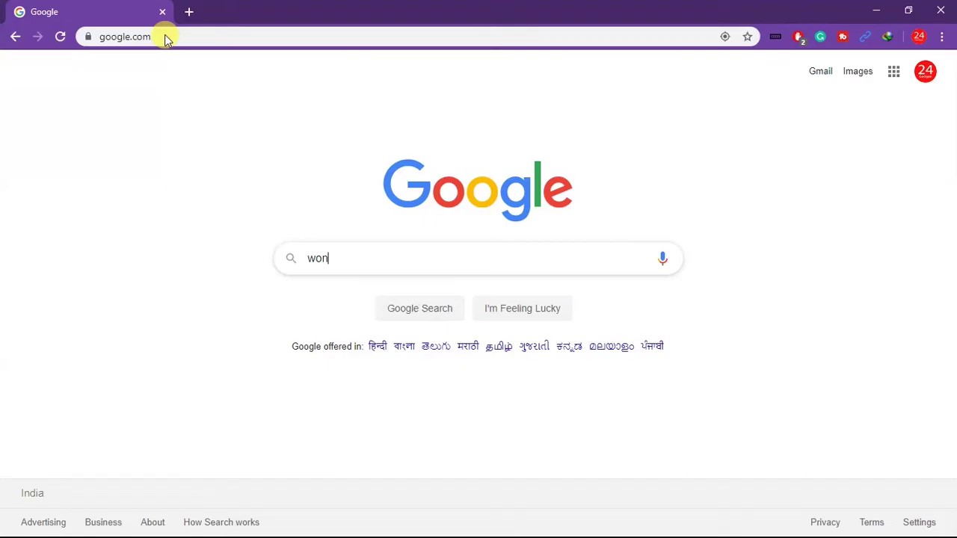
Search Google for "wondershare data recovery" and open the official Recoverit website
type("dershare data recovery")
key("Return")
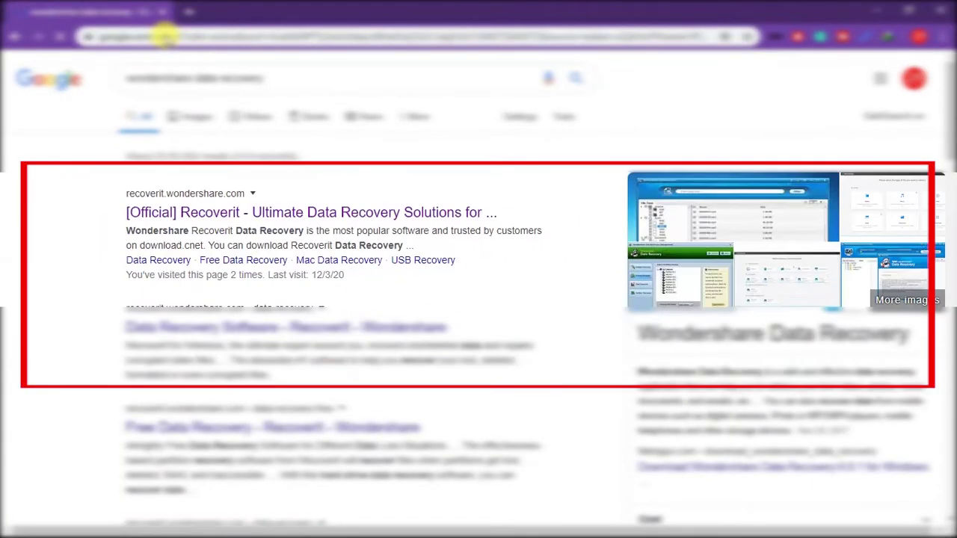
left_click(270, 144)
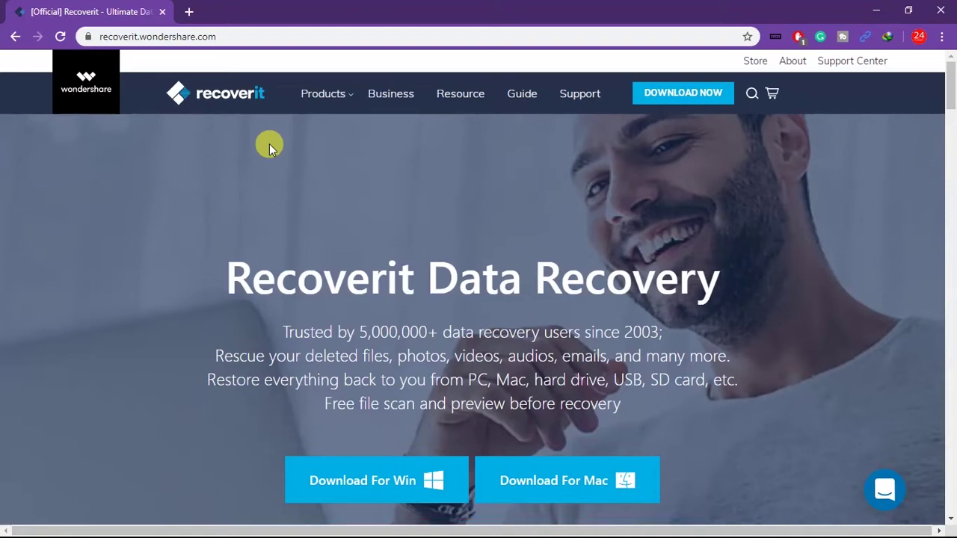
Download the Windows version of the Recoverit installer into the suggested Downloads\Programs folder
left_click_drag(951, 100, 951, 112)
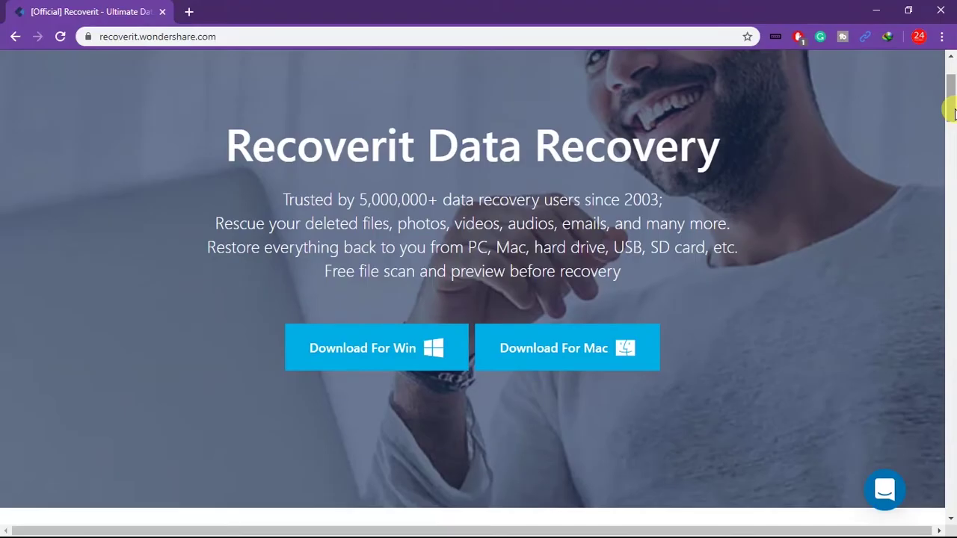
left_click(402, 351)
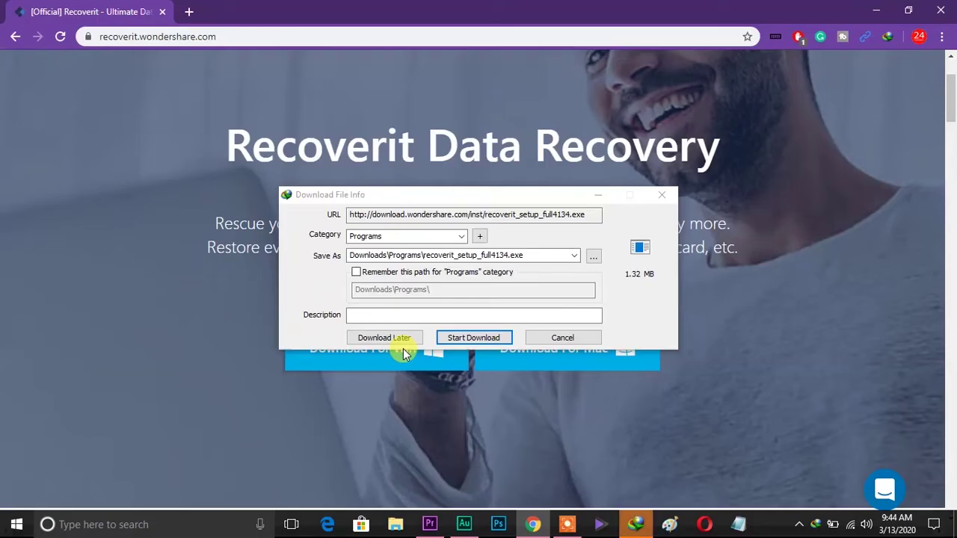
left_click(456, 338)
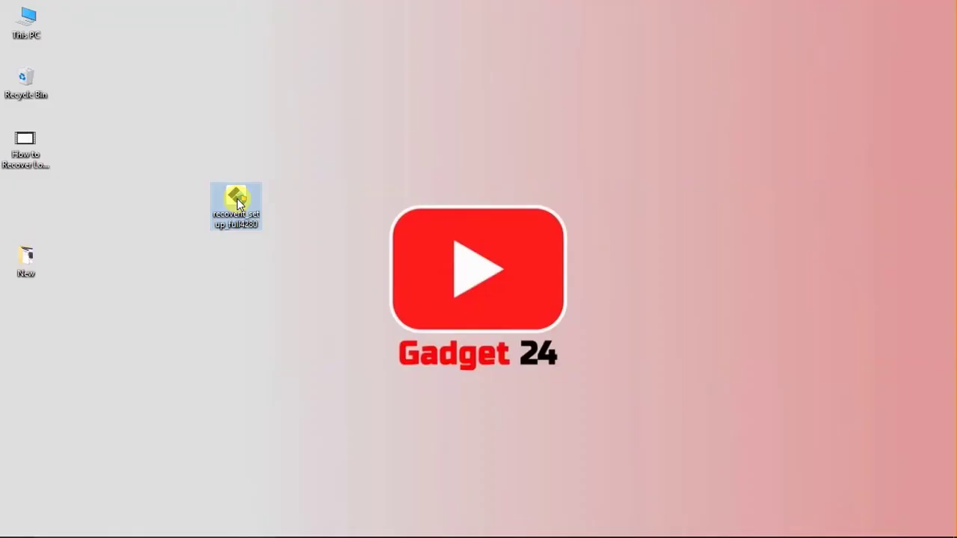
Run the downloaded Recoverit setup file, install the program with default options and launch it
double_click(238, 201)
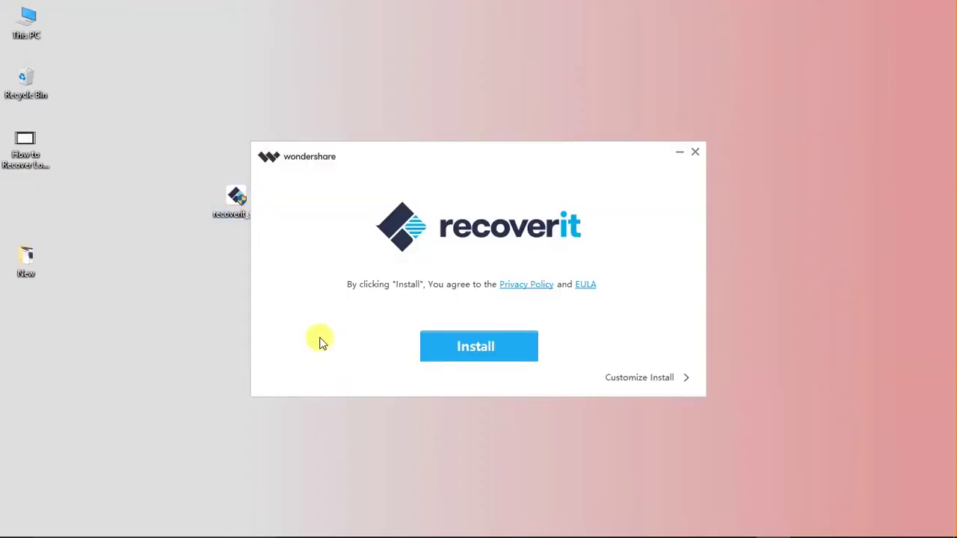
left_click(494, 355)
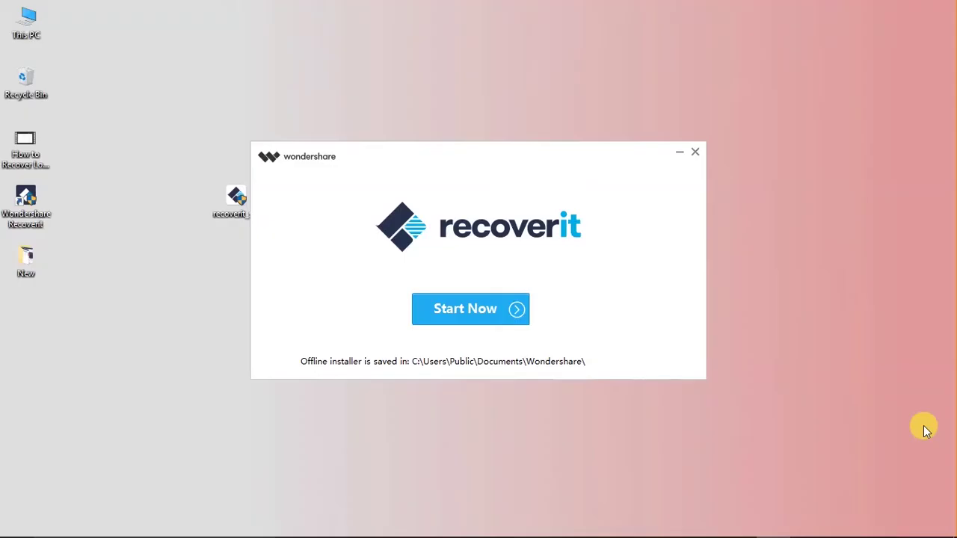
left_click(474, 306)
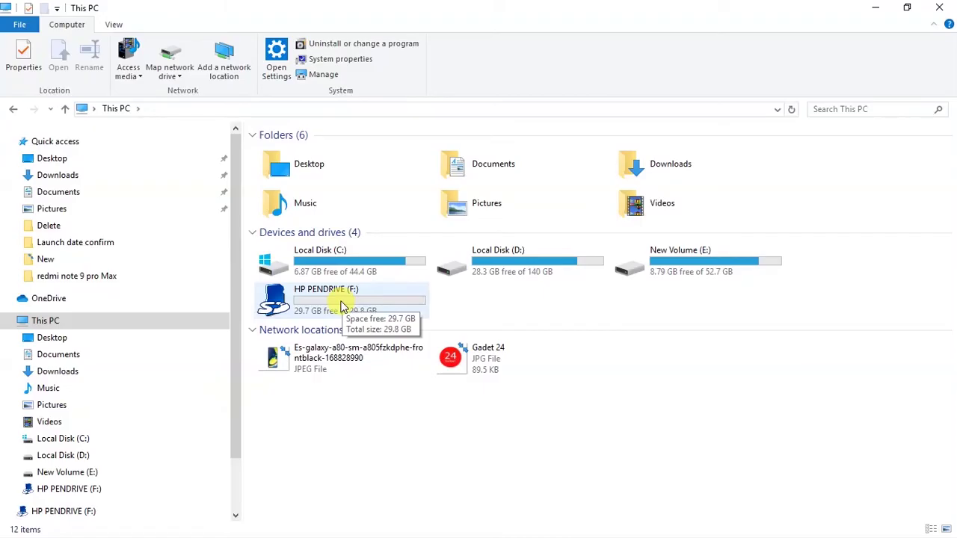
In File Explorer, permanently delete the two images and two introduction videos from the Delete folder on HP PENDRIVE (F:)
double_click(341, 307)
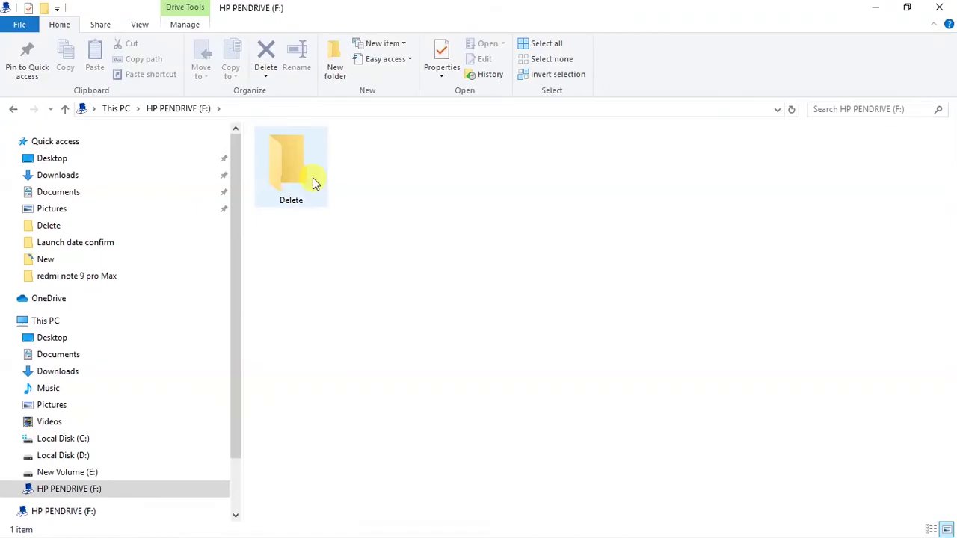
double_click(314, 183)
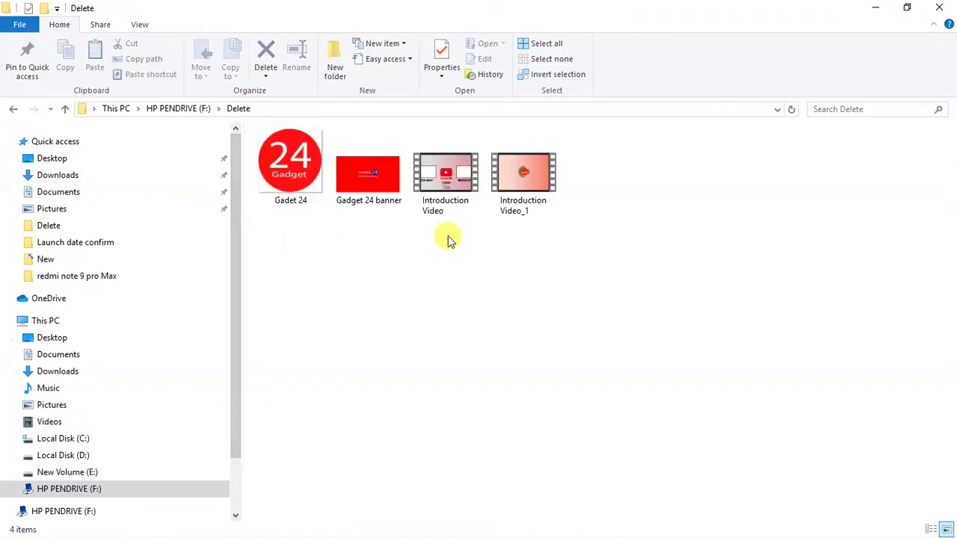
left_click_drag(277, 268, 521, 186)
right_click(521, 184)
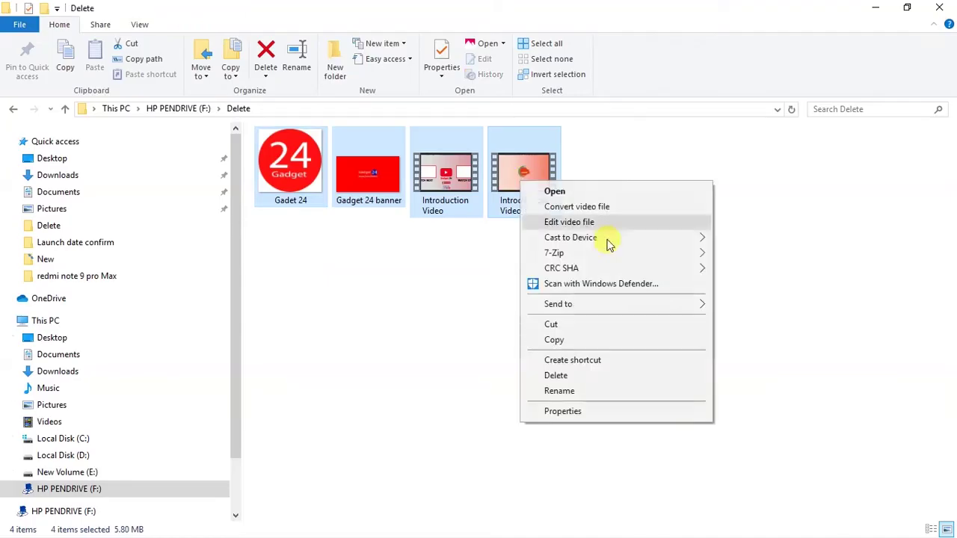
left_click(555, 376)
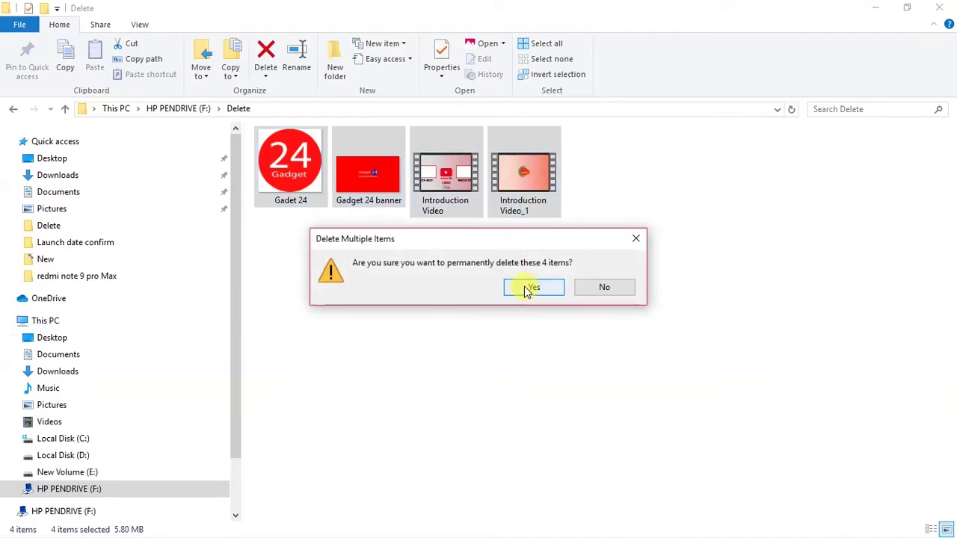
left_click(527, 290)
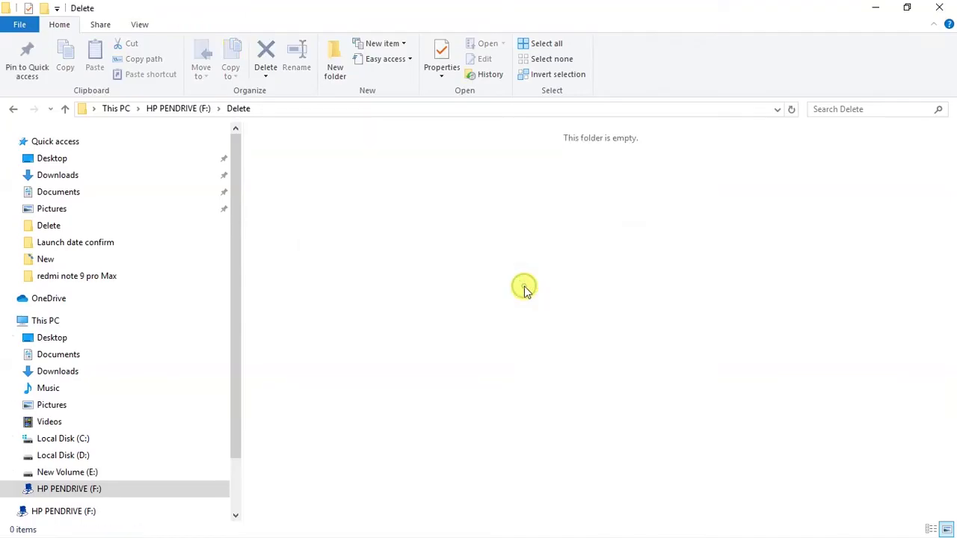
Reopen the pen drive's Delete folder to check its contents, and minimize the File Explorer window
left_click(165, 109)
double_click(291, 160)
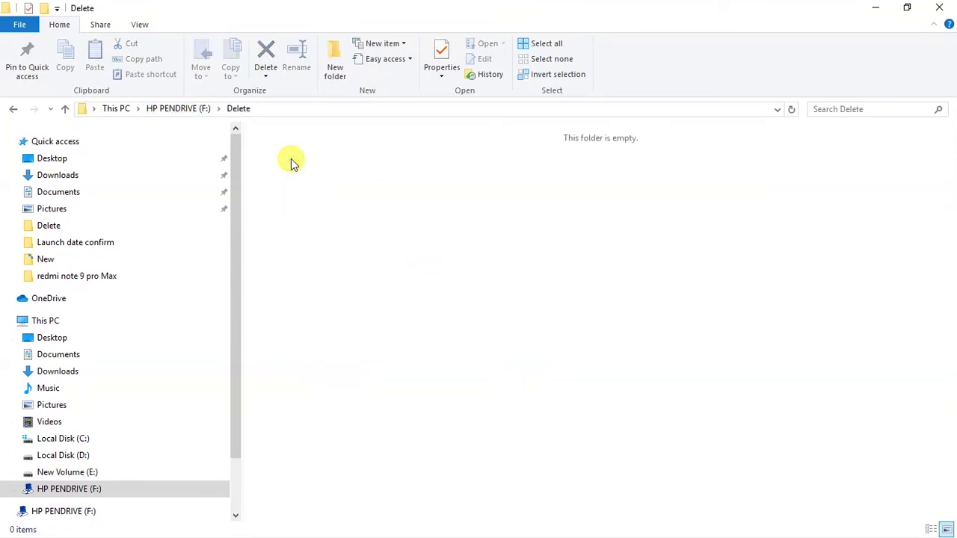
left_click(876, 8)
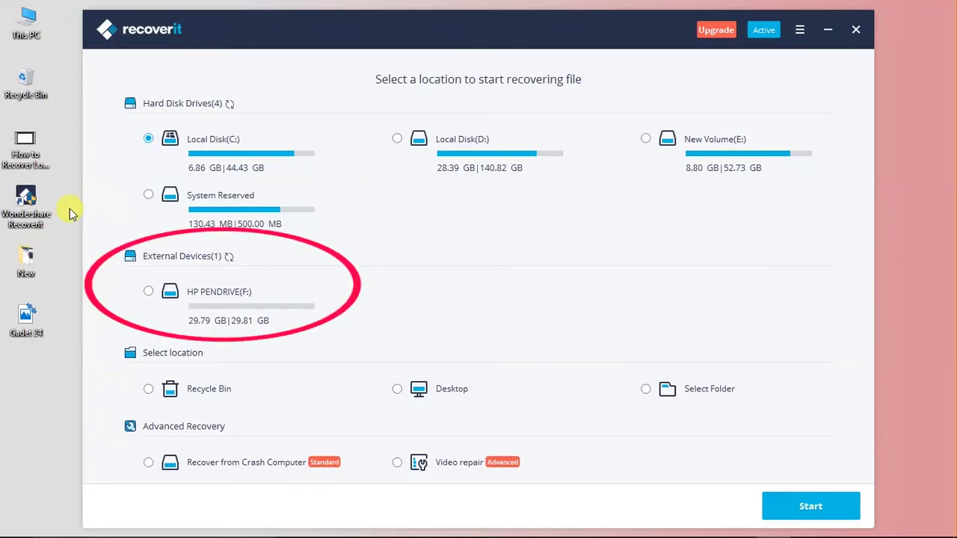
In Recoverit, scan the external device HP PENDRIVE (F:) for lost files and dismiss the scan tips
left_click(148, 293)
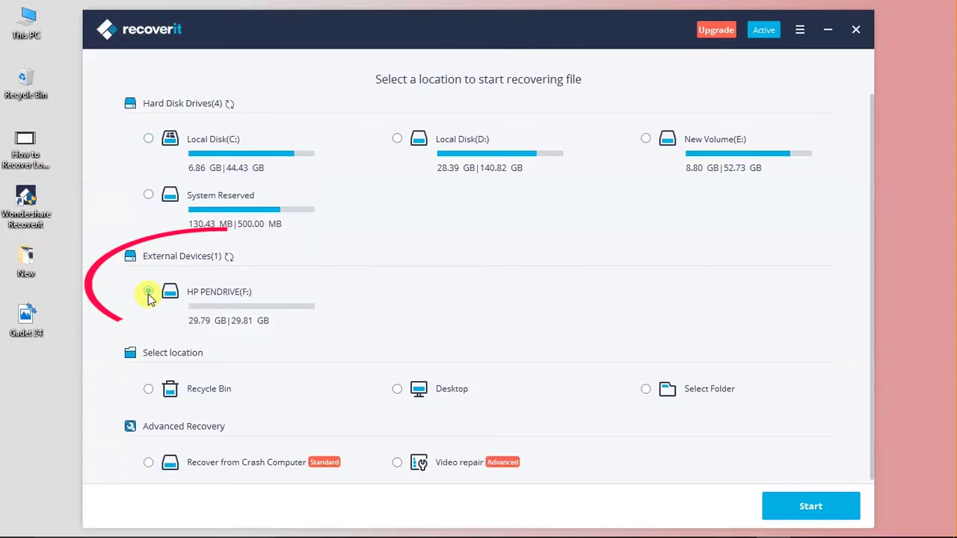
left_click(804, 507)
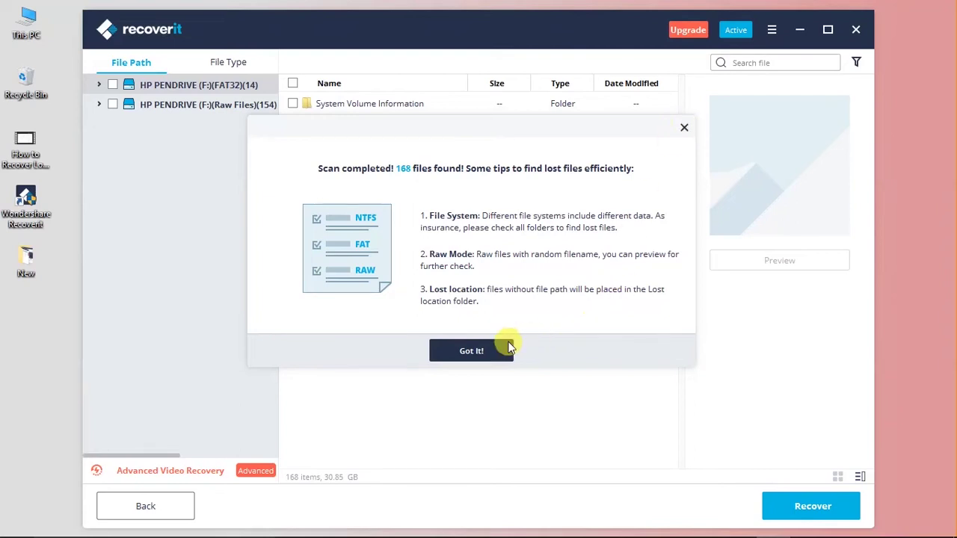
left_click(469, 351)
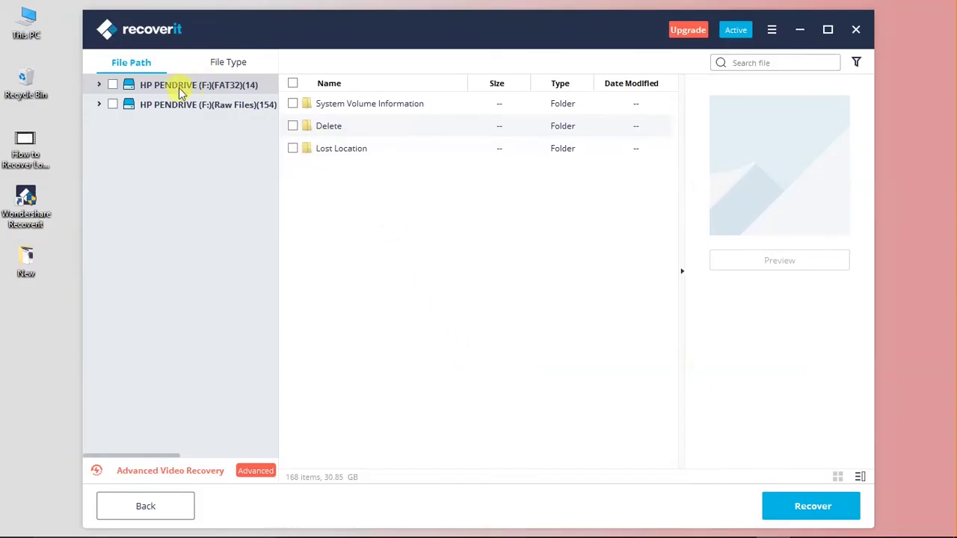
Open the Delete folder under HP PENDRIVE (F:)(FAT32) and preview Gadget 24 banner.jpg and Gadet 24.jpg
left_click(250, 89)
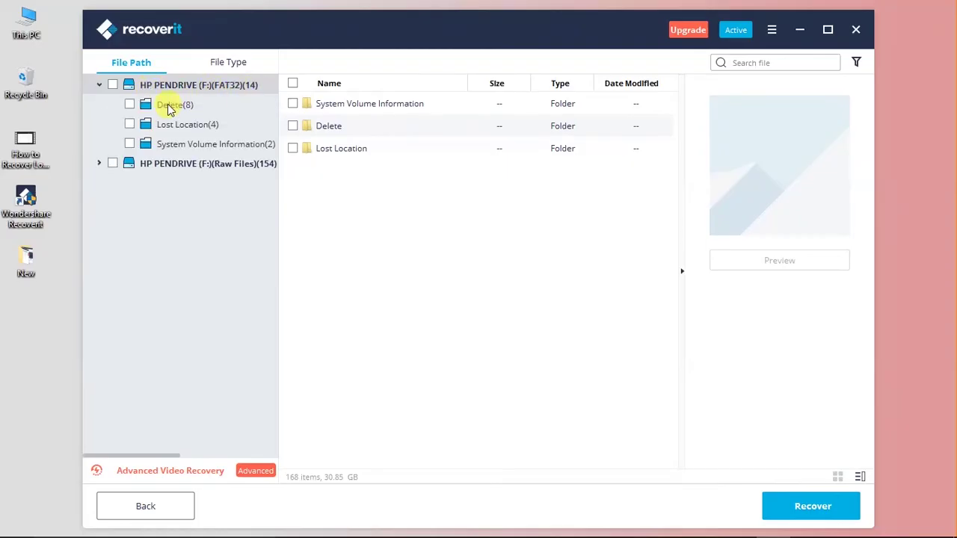
left_click(177, 110)
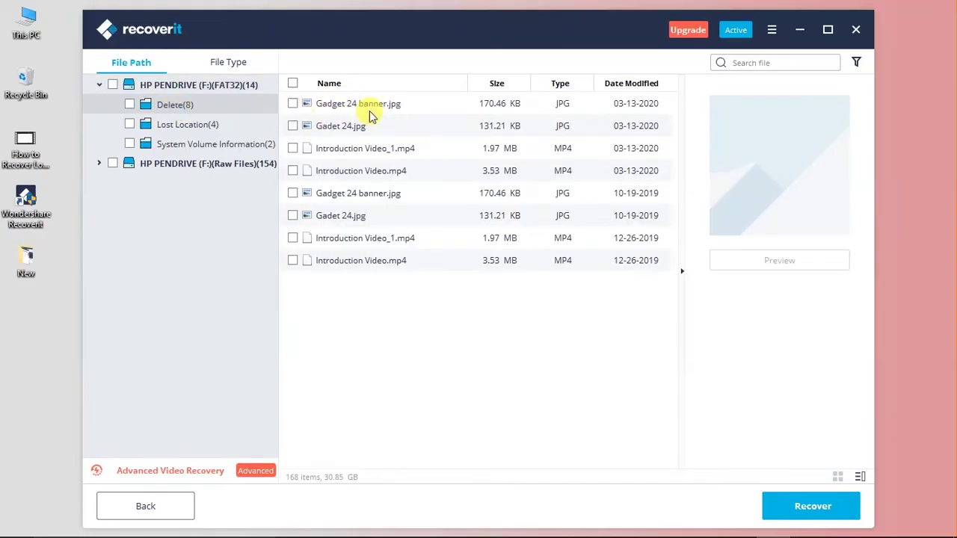
left_click(344, 106)
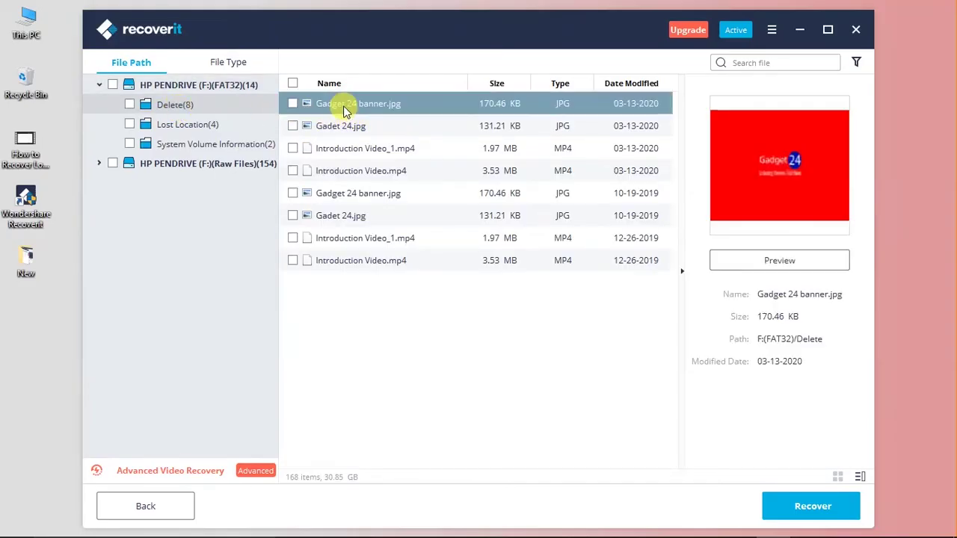
left_click(801, 268)
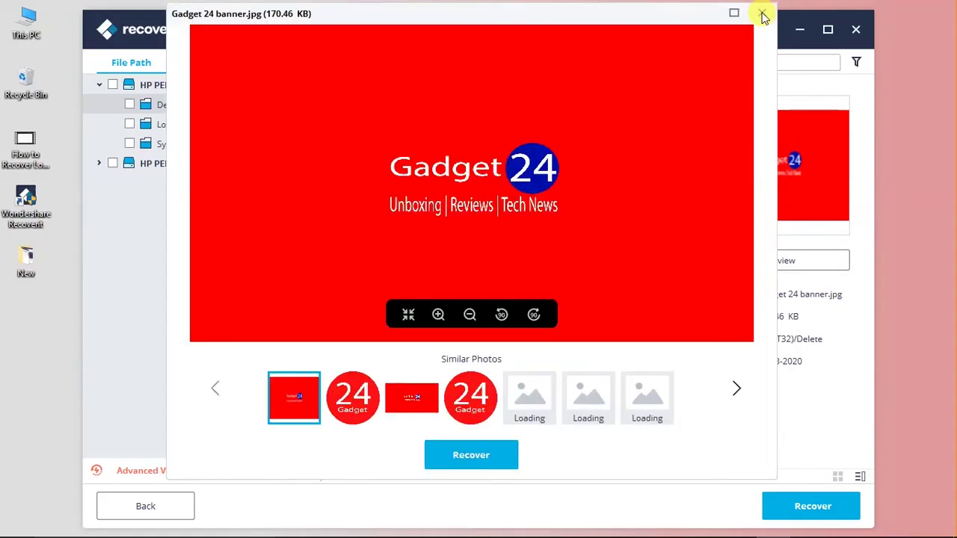
left_click(366, 400)
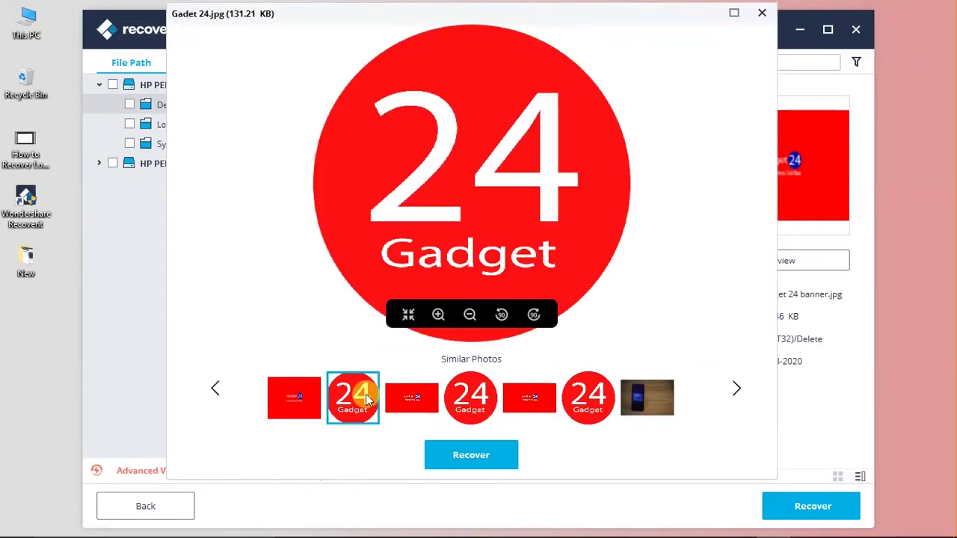
left_click(470, 456)
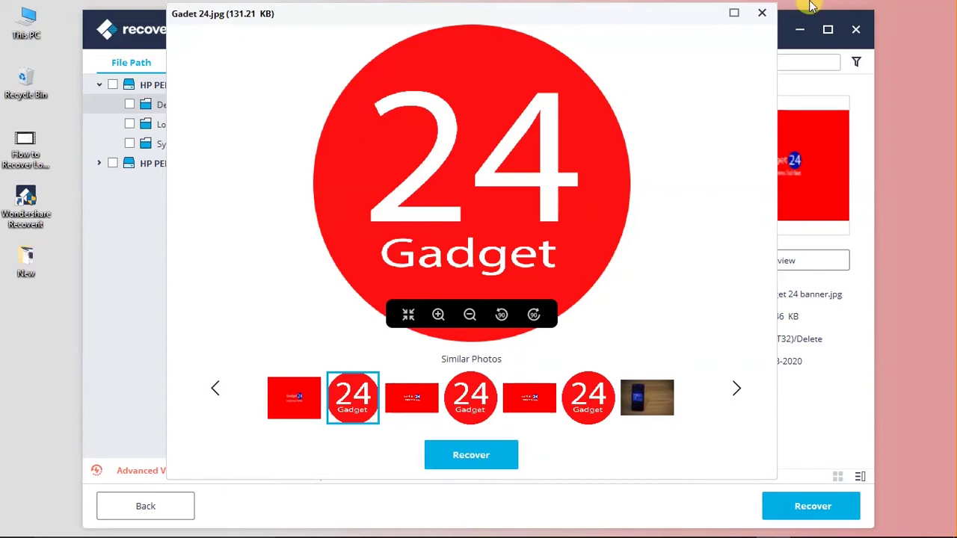
left_click(764, 15)
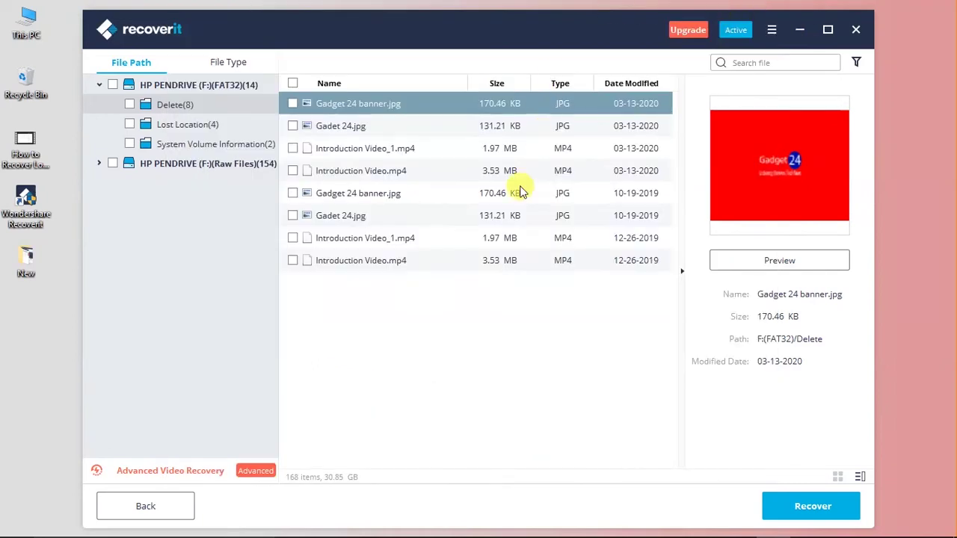
Mark the four files dated 03-13-2020 for recovery: Gadget 24 banner.jpg, Gadet 24.jpg, Introduction Video_1.mp4 and Introduction Video.mp4
left_click(292, 103)
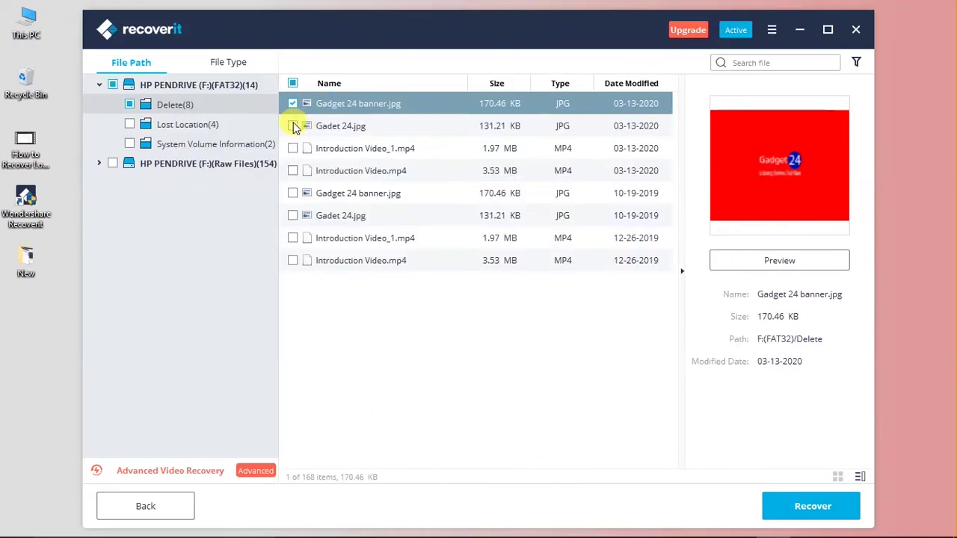
left_click(292, 126)
left_click(292, 148)
left_click(293, 170)
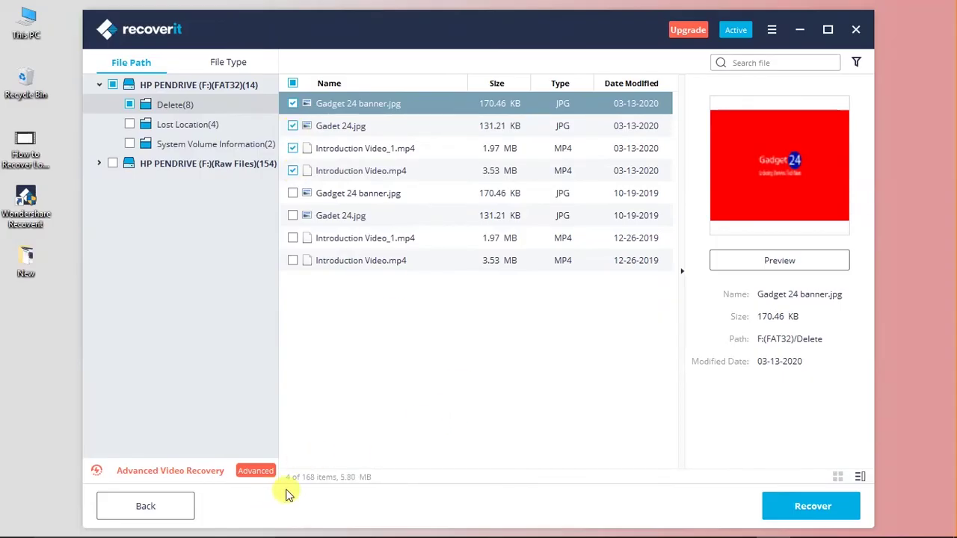
key("Down")
key("Down")
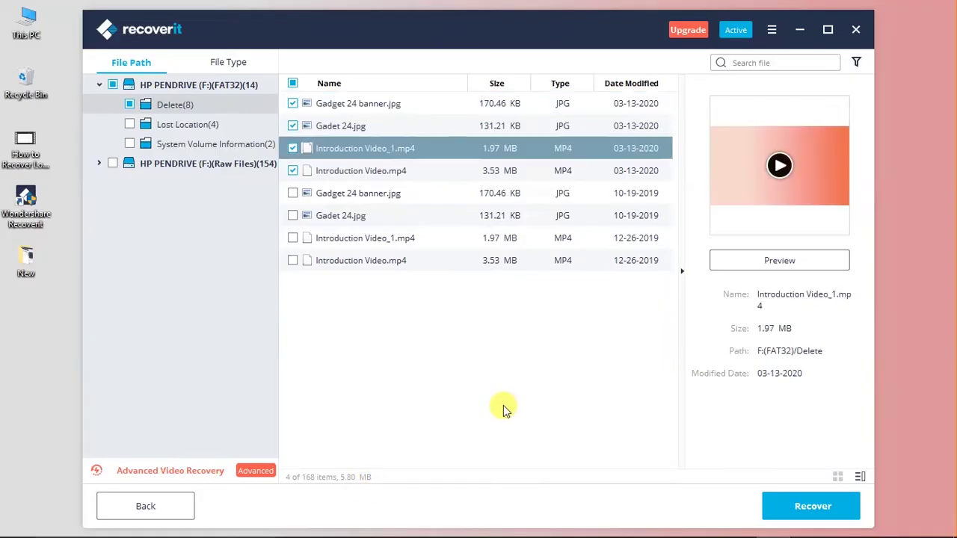
Recover the marked files with the free version into a new folder named "recover file" on HP PENDRIVE (F:), accepting the source partition as destination
left_click(803, 507)
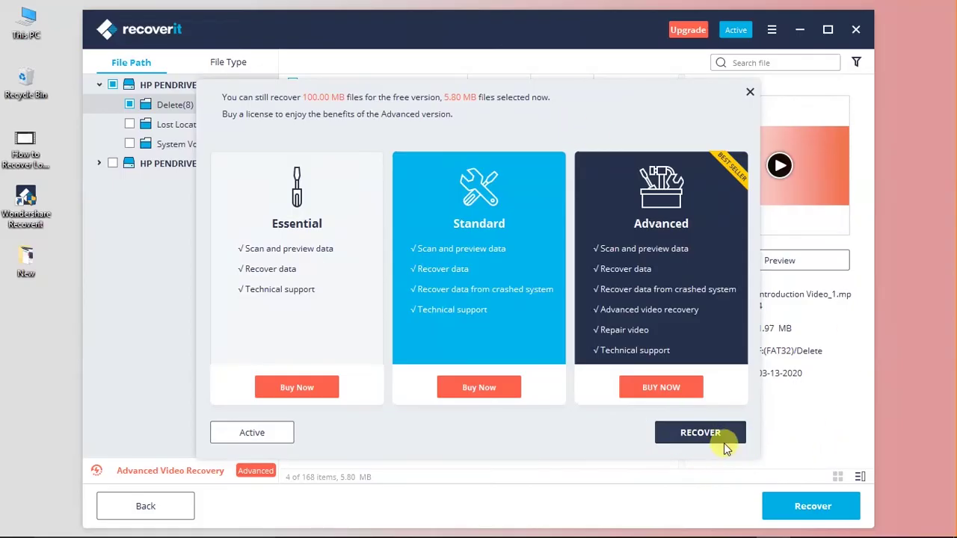
left_click(681, 434)
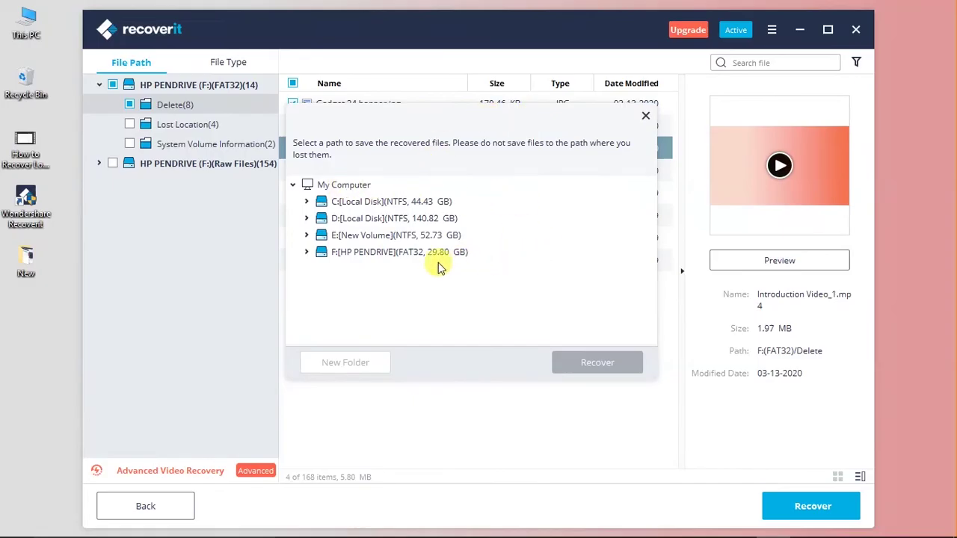
left_click(338, 255)
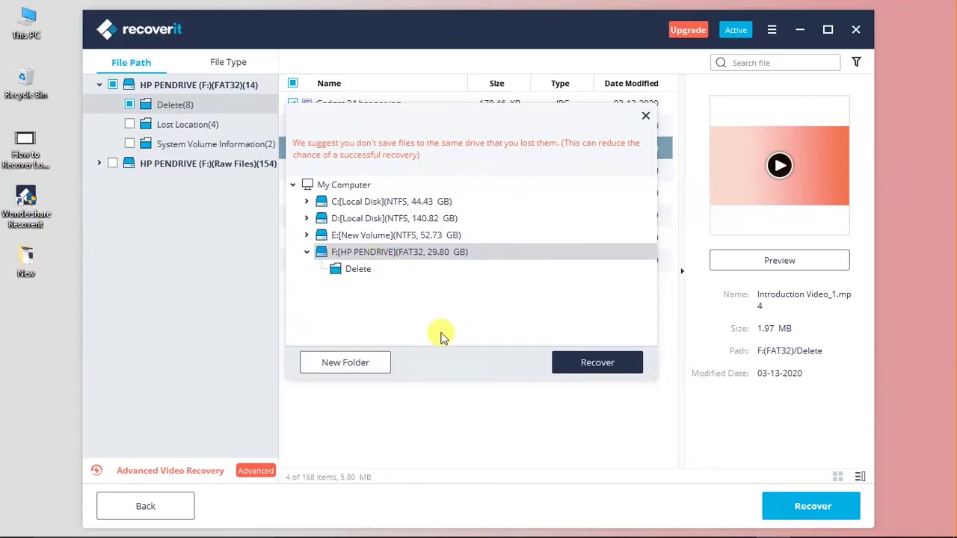
left_click(358, 371)
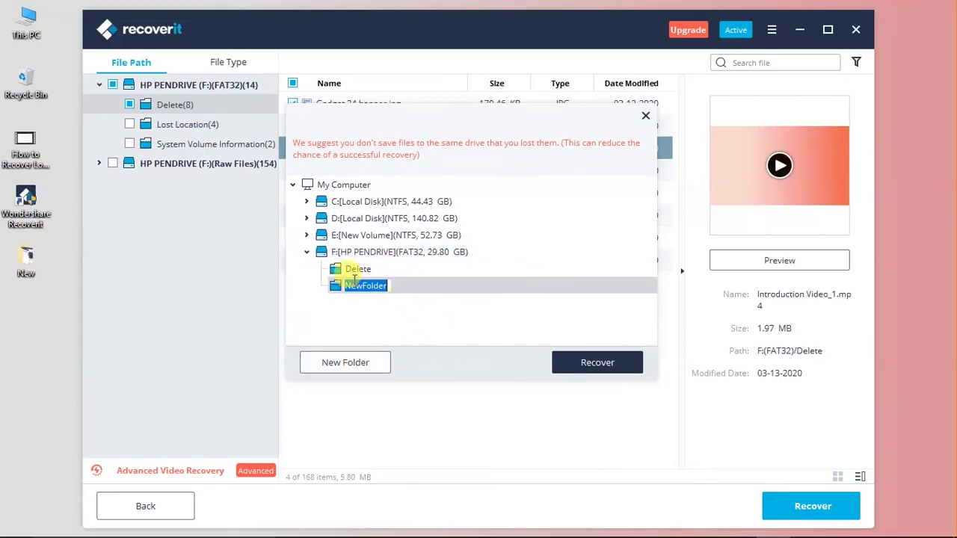
type("recov")
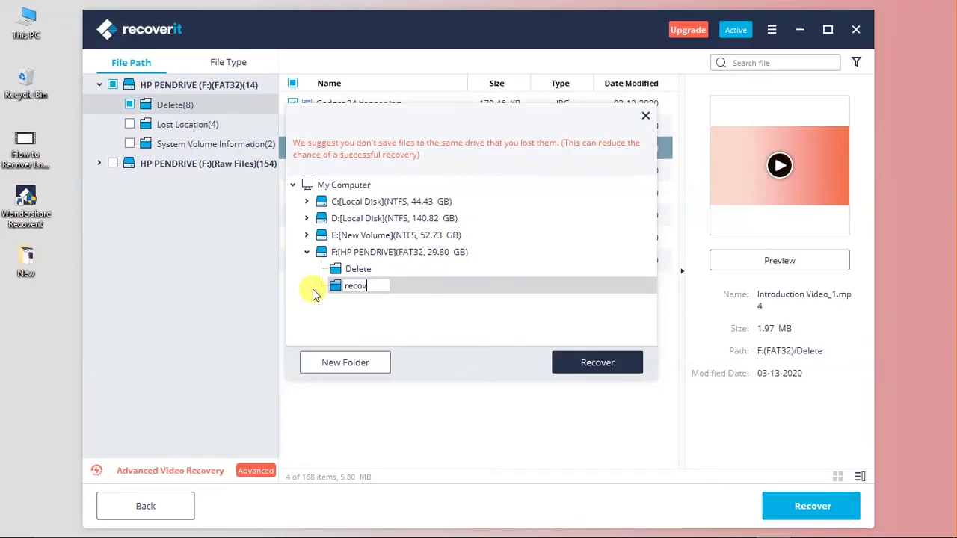
type("er file")
key("Return")
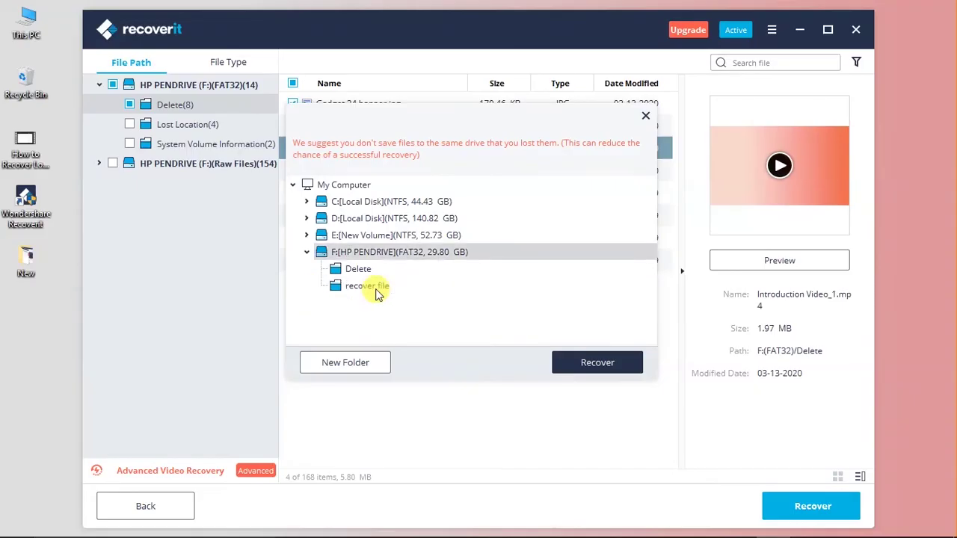
left_click(590, 362)
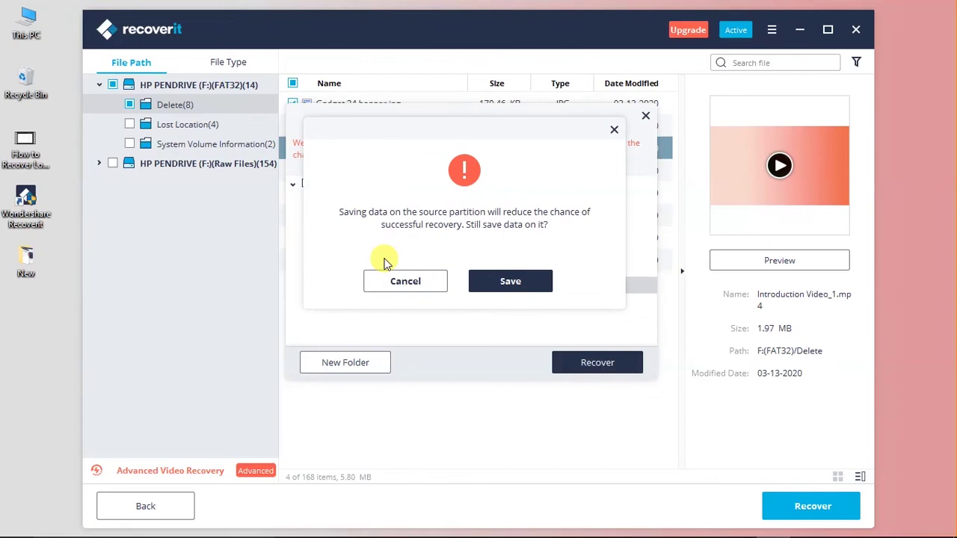
left_click(512, 281)
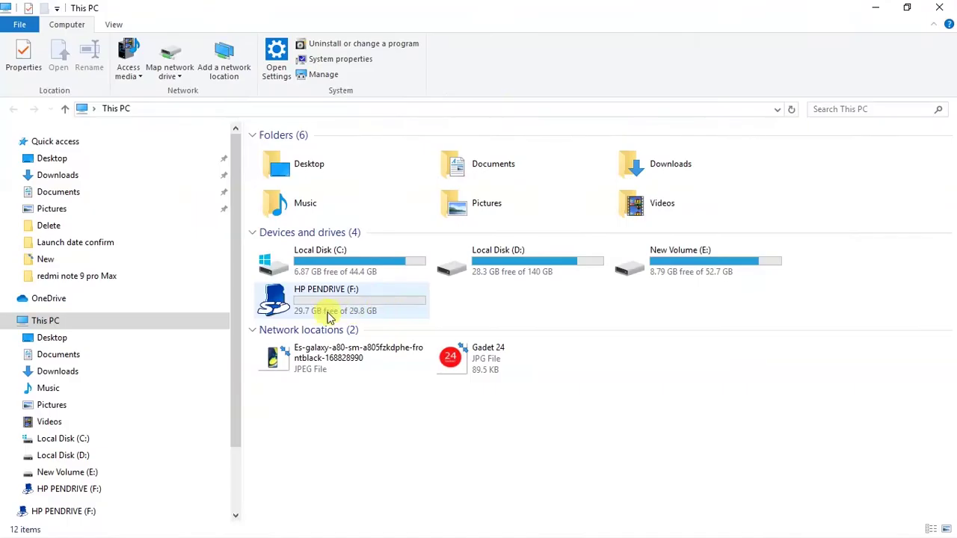
In File Explorer, open the recovered Delete folder inside "recover file" on HP PENDRIVE (F:) and display its files as thumbnails
double_click(320, 312)
double_click(372, 202)
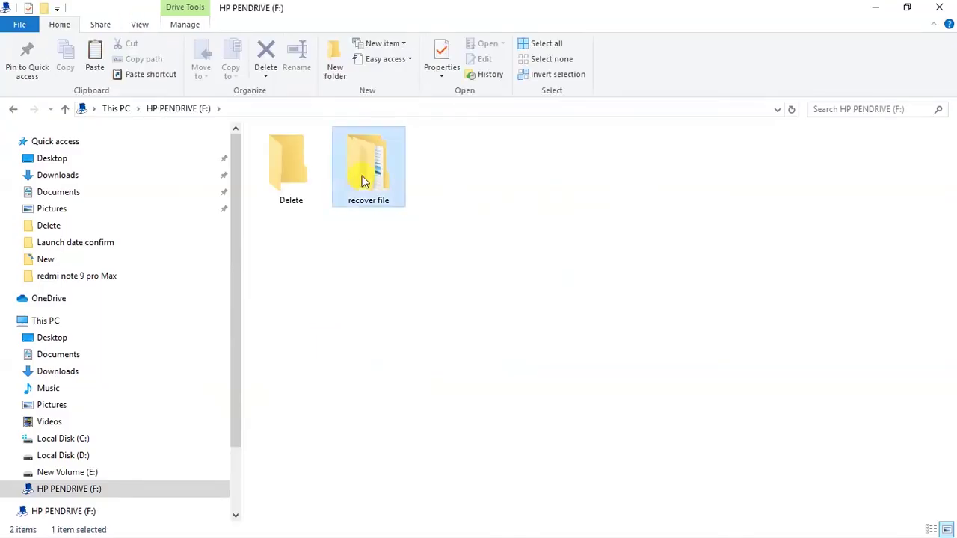
double_click(317, 151)
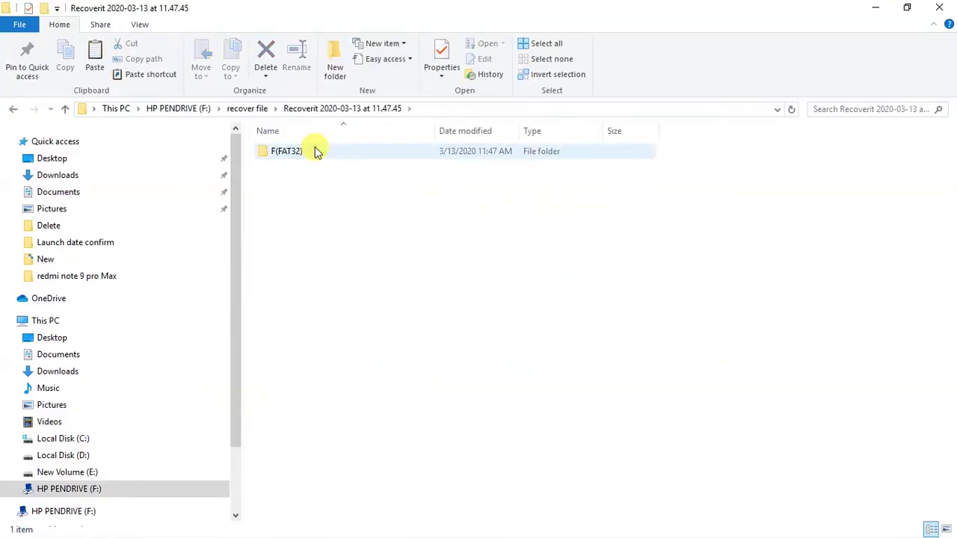
double_click(316, 151)
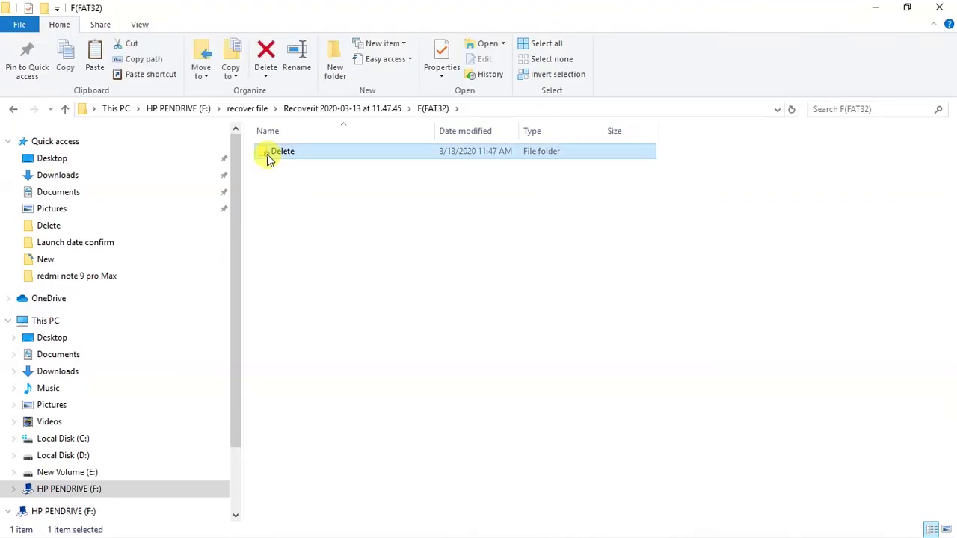
double_click(267, 156)
right_click(337, 234)
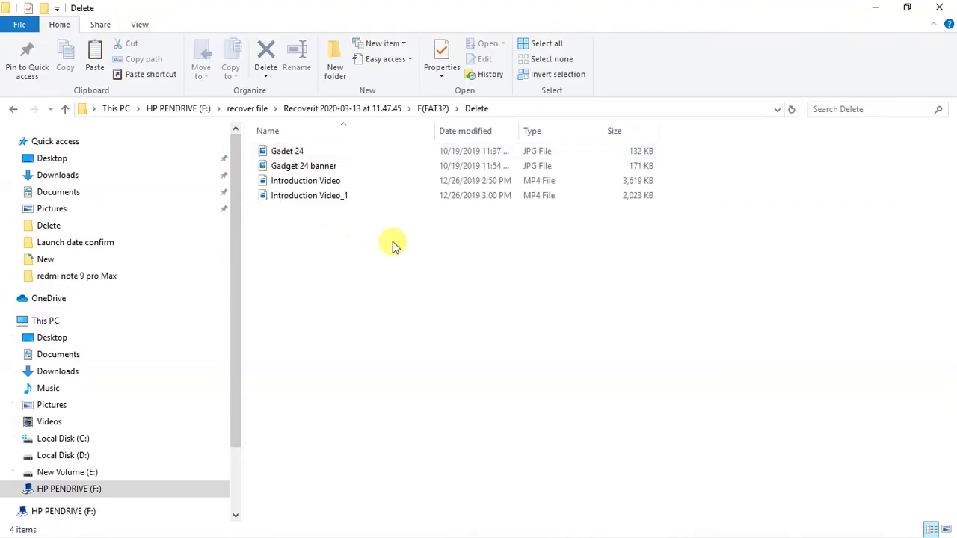
left_click(532, 257)
View the recovered files in Photos from Gadet 24.jpg through Introduction Video_1.mp4, close the viewer, and return to the pen drive's root folder
left_click(296, 196)
double_click(296, 194)
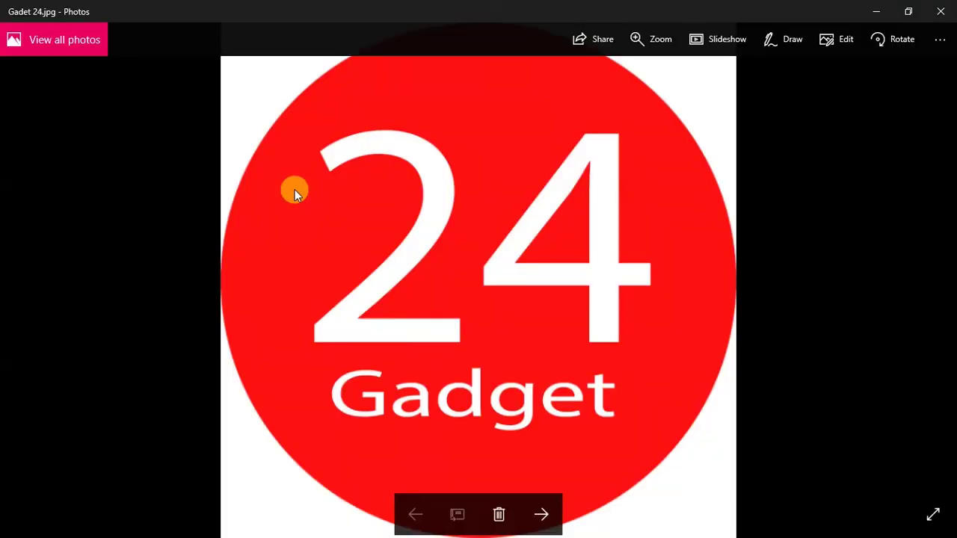
key("Right")
key("Right")
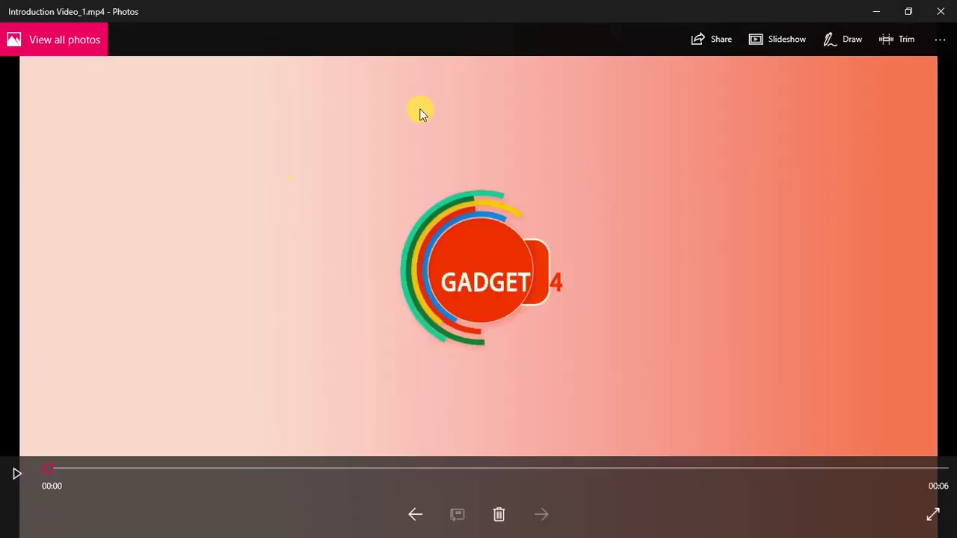
left_click(942, 9)
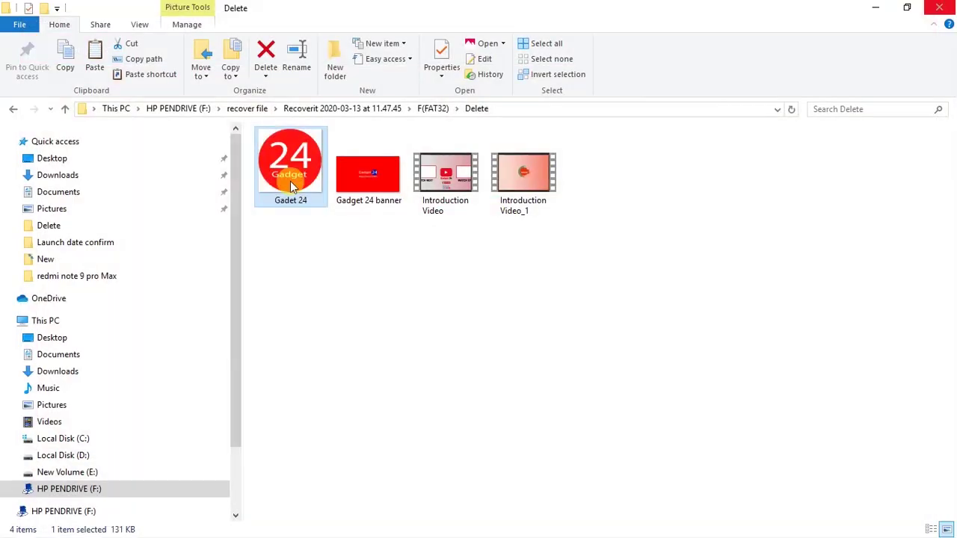
left_click(238, 111)
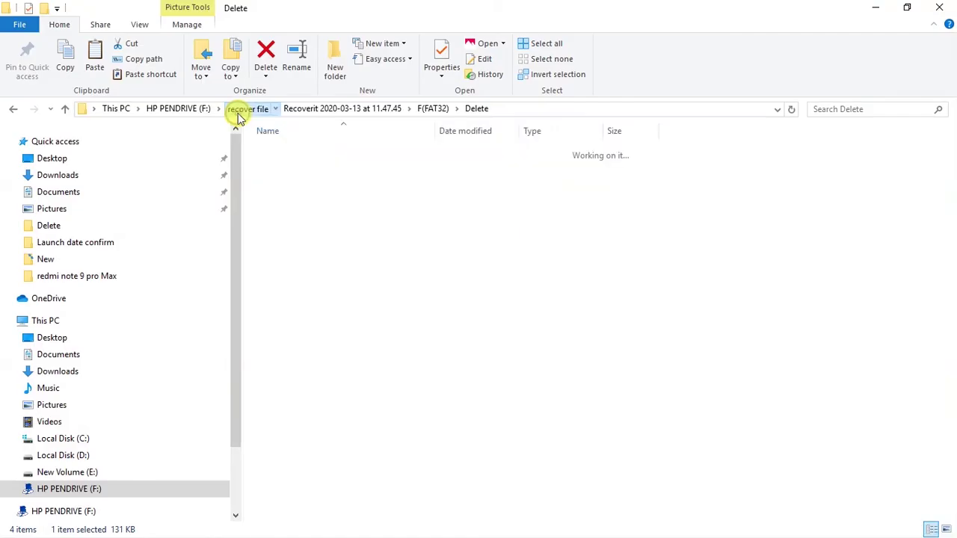
left_click(192, 111)
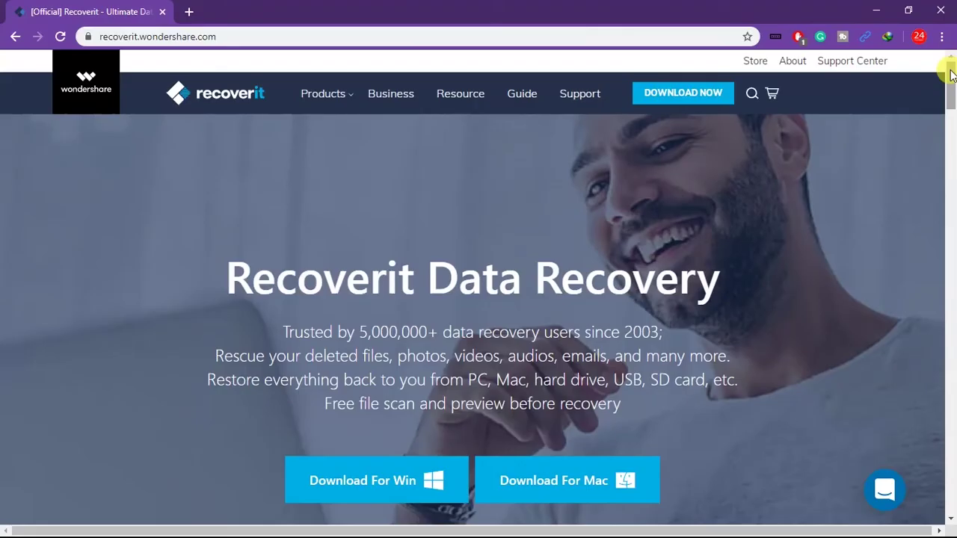
left_click_drag(951, 74, 953, 93)
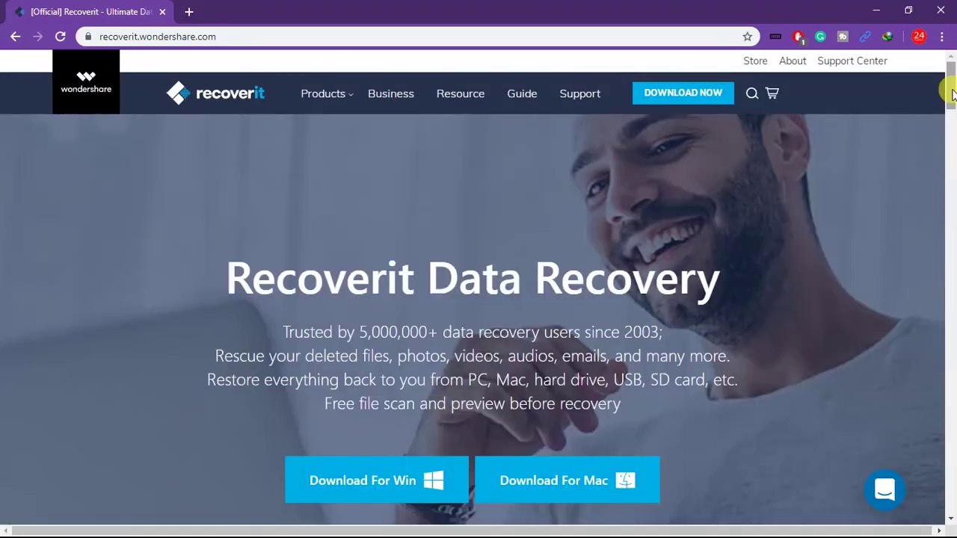
left_click_drag(952, 94, 953, 60)
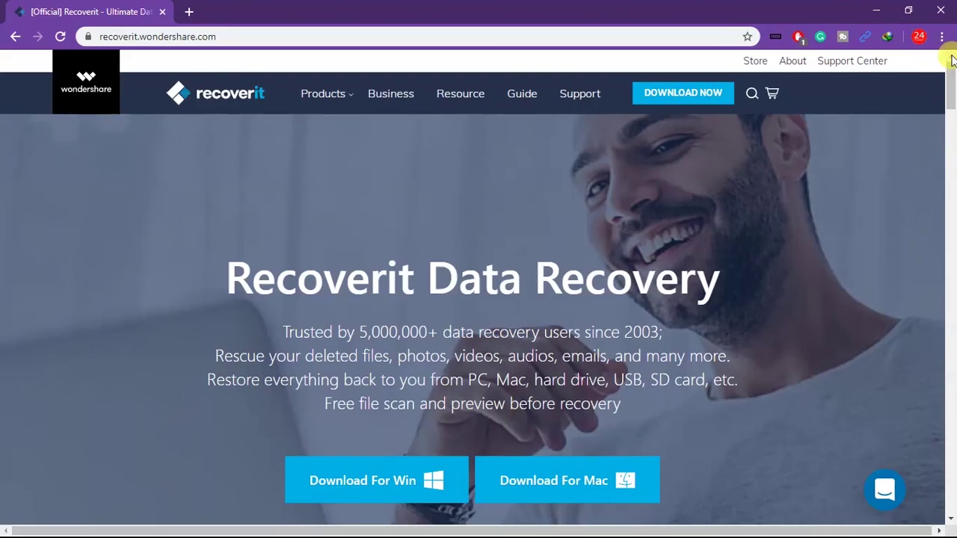